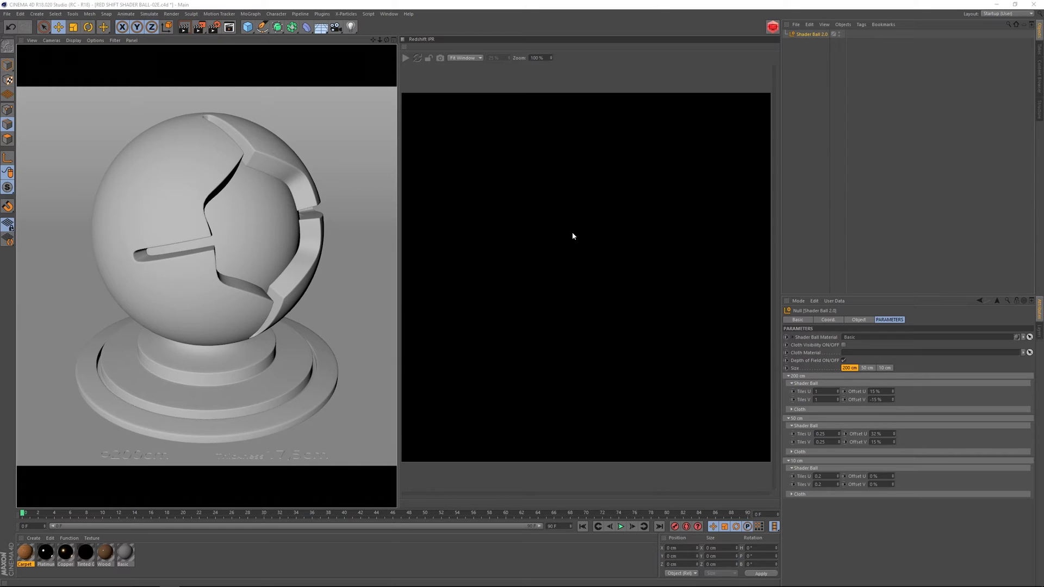
- Show the Project Info credits in the Attribute Manager and open the HDRI source link in Chrome
left_click(798, 301)
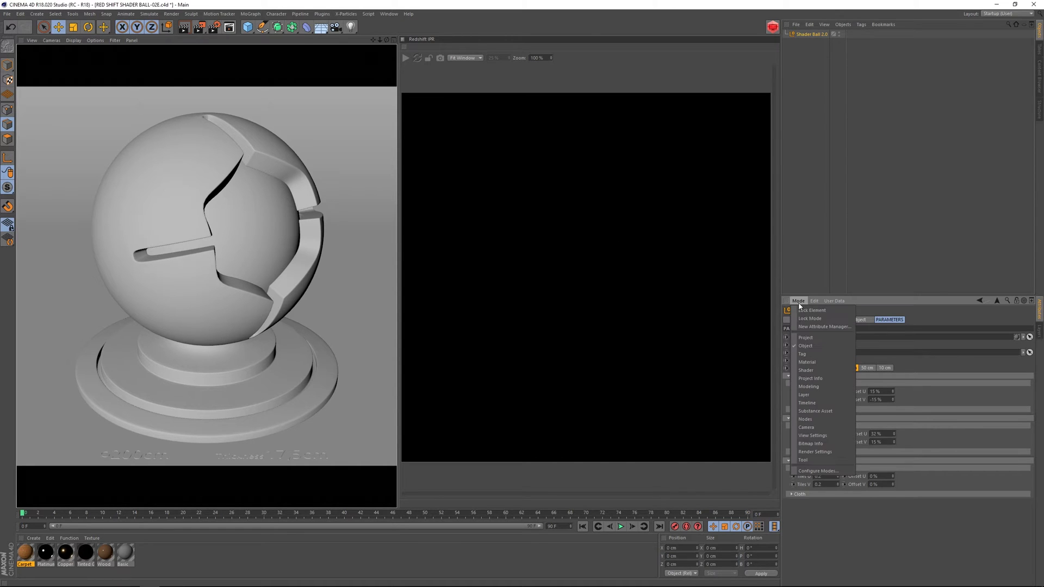
left_click(825, 343)
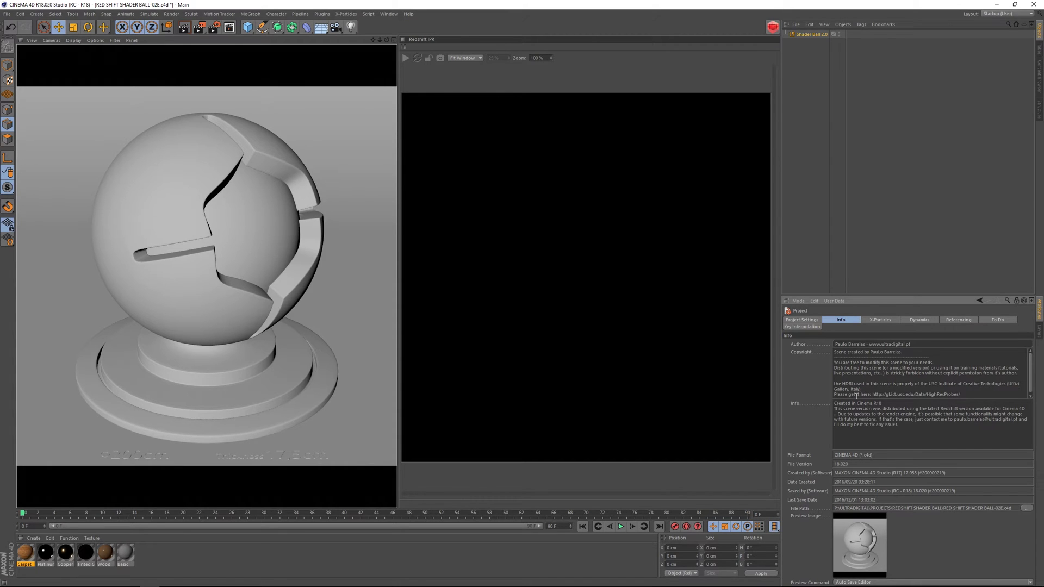
left_click_drag(874, 394, 961, 392)
left_click(876, 391)
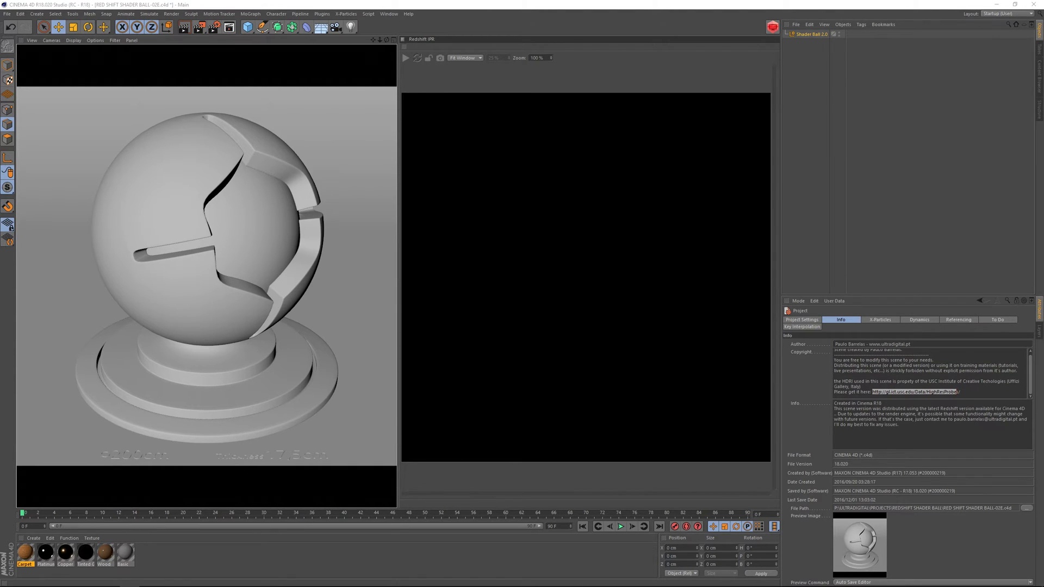
key("alt+Tab")
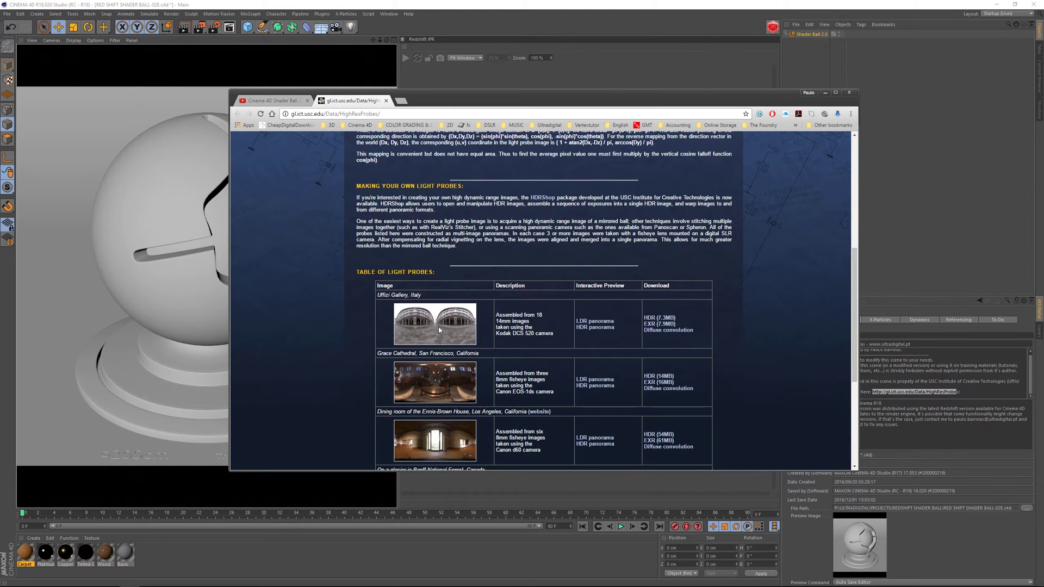
- Nudge the Chrome light probes window aside and return to Cinema 4D
left_click_drag(458, 93, 467, 95)
key("alt+Tab")
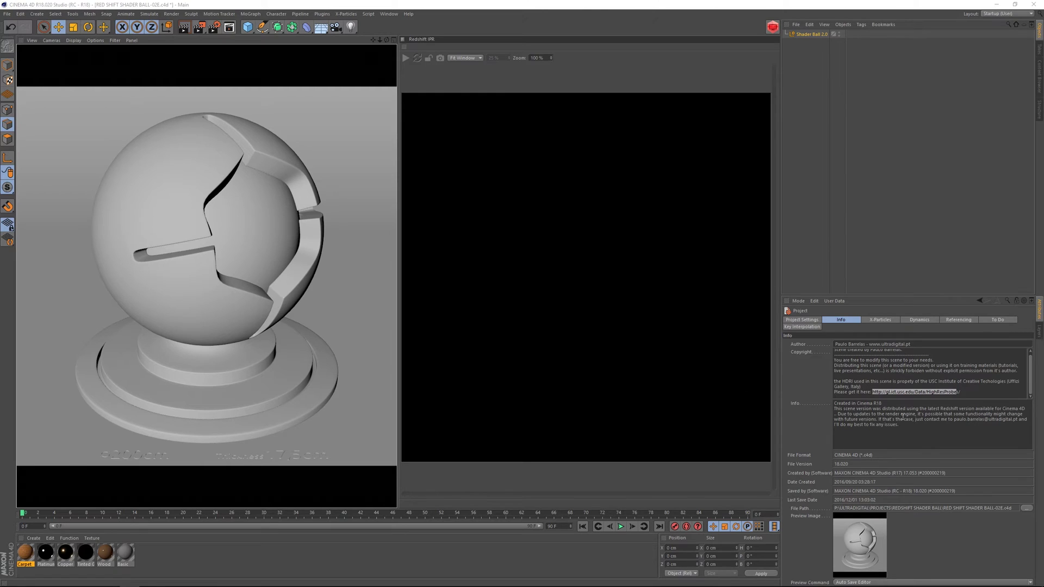
- Bring back the Shader Ball 2.0 null's PARAMETERS tab in the Attribute Manager
left_click(902, 417)
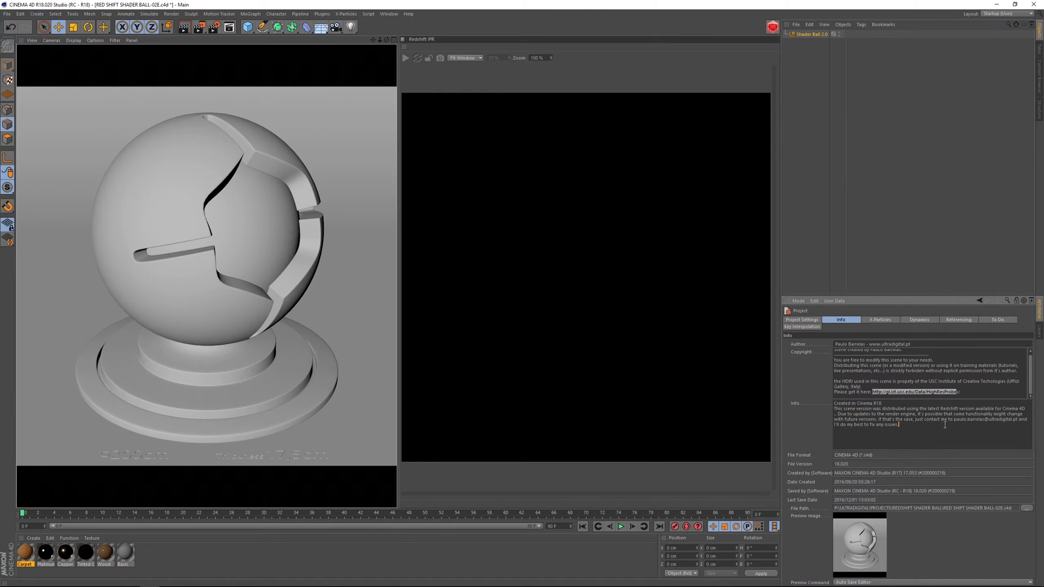
left_click(809, 36)
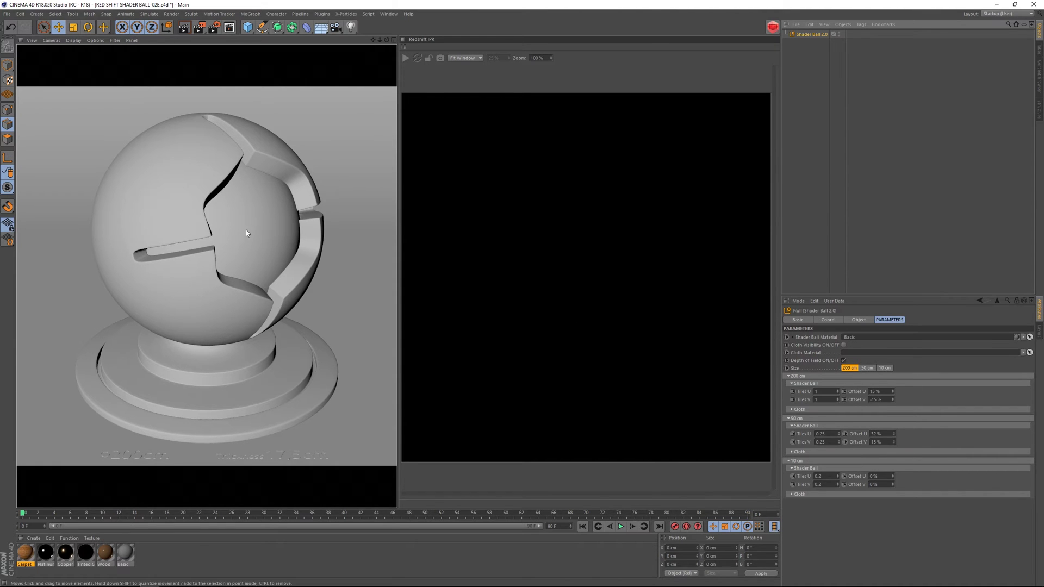
- Start the Redshift IPR live render of the 200 cm shader ball
left_click(405, 58)
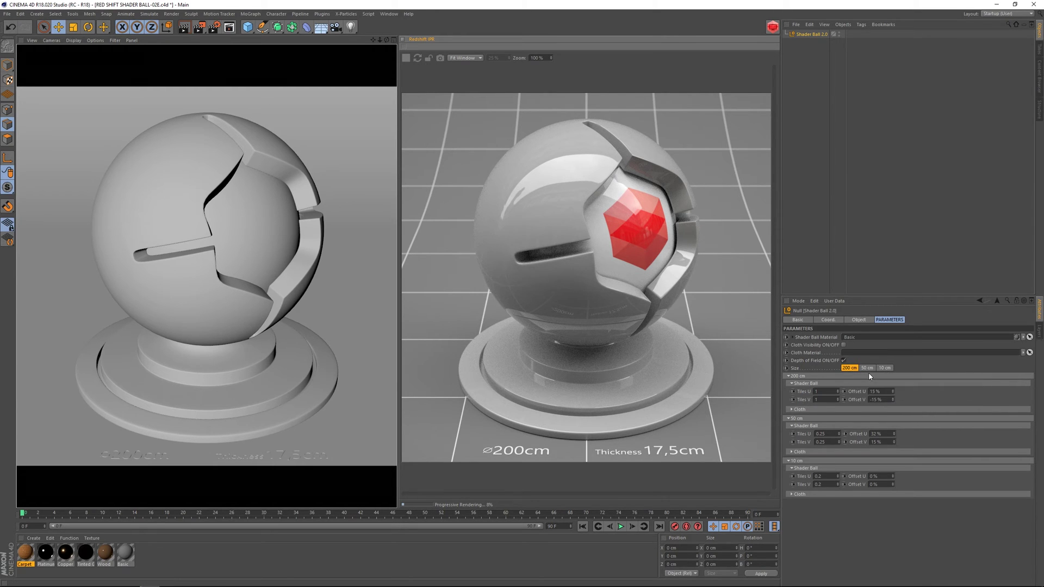
left_click(866, 368)
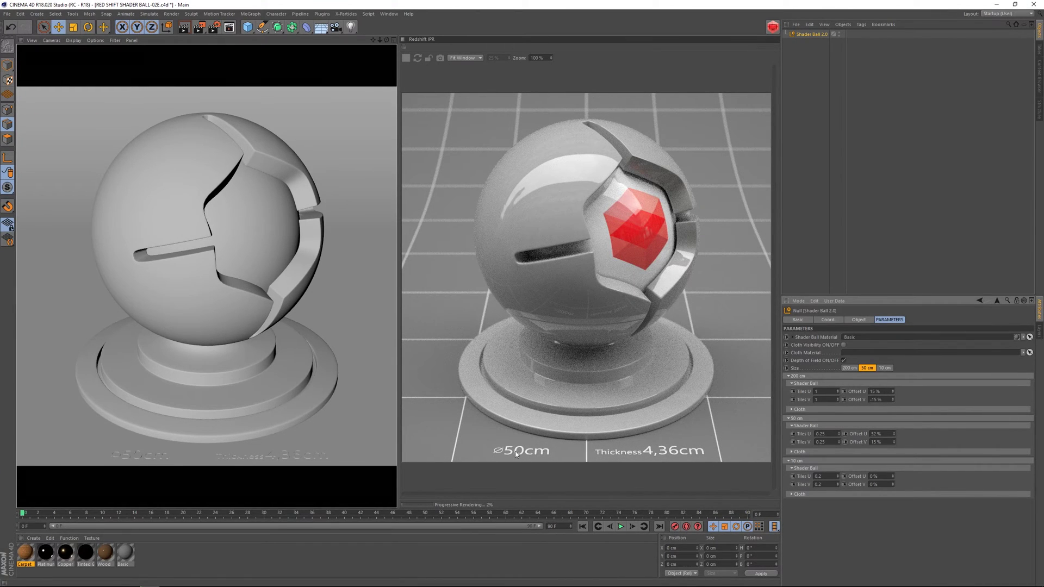
left_click(884, 368)
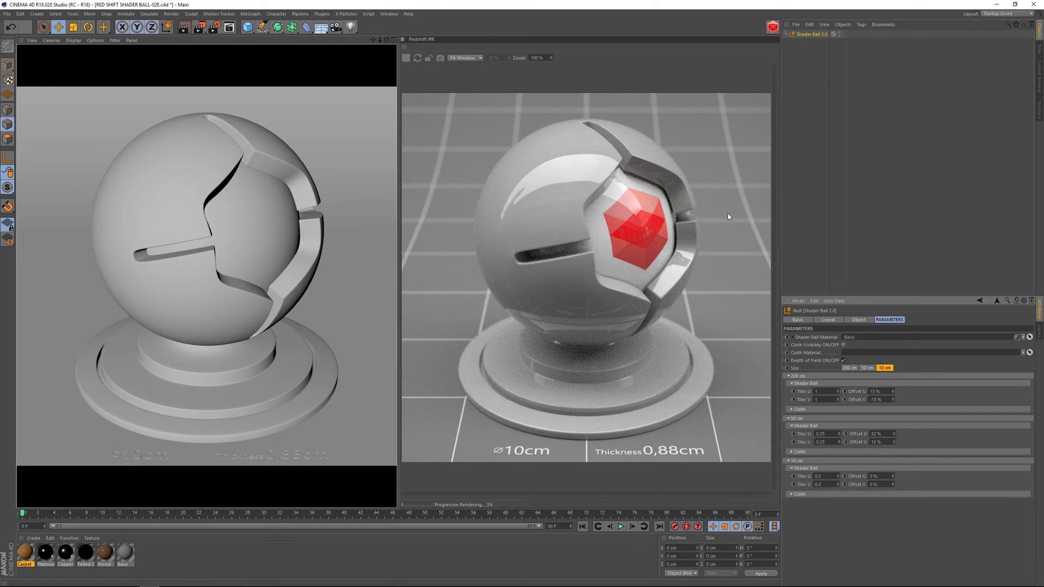
left_click(844, 360)
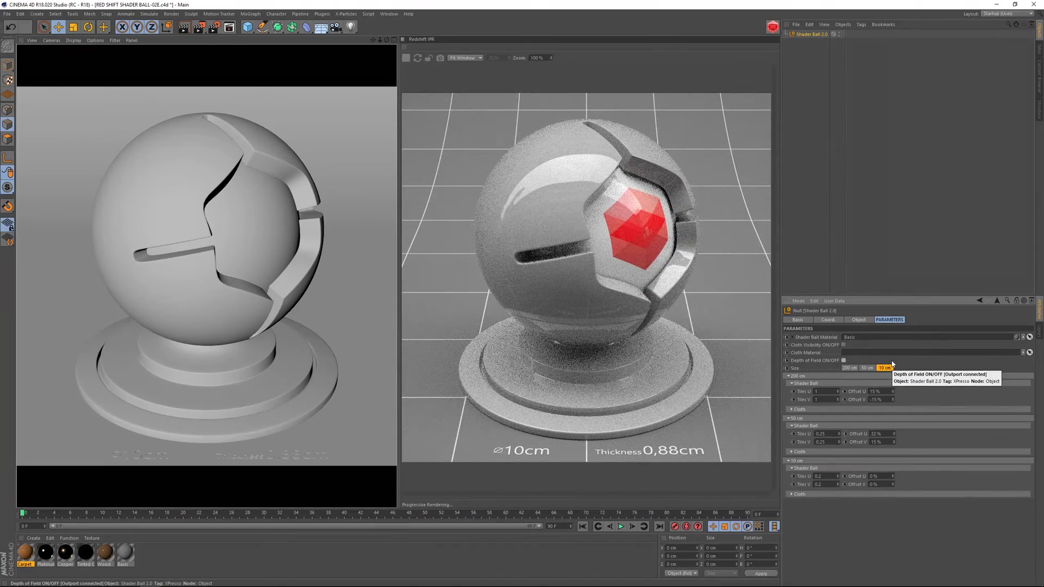
left_click(843, 361)
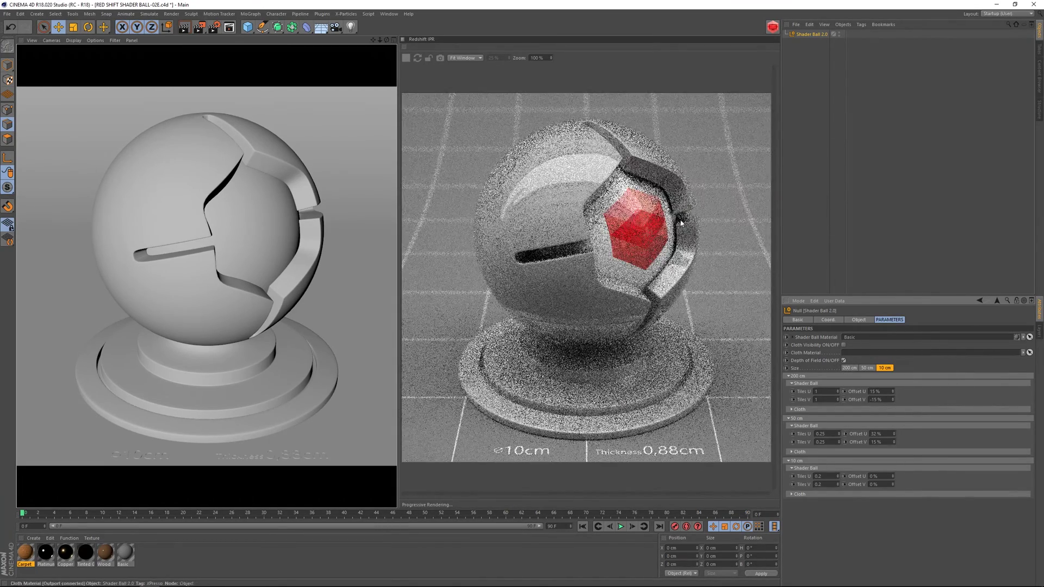
left_click(850, 367)
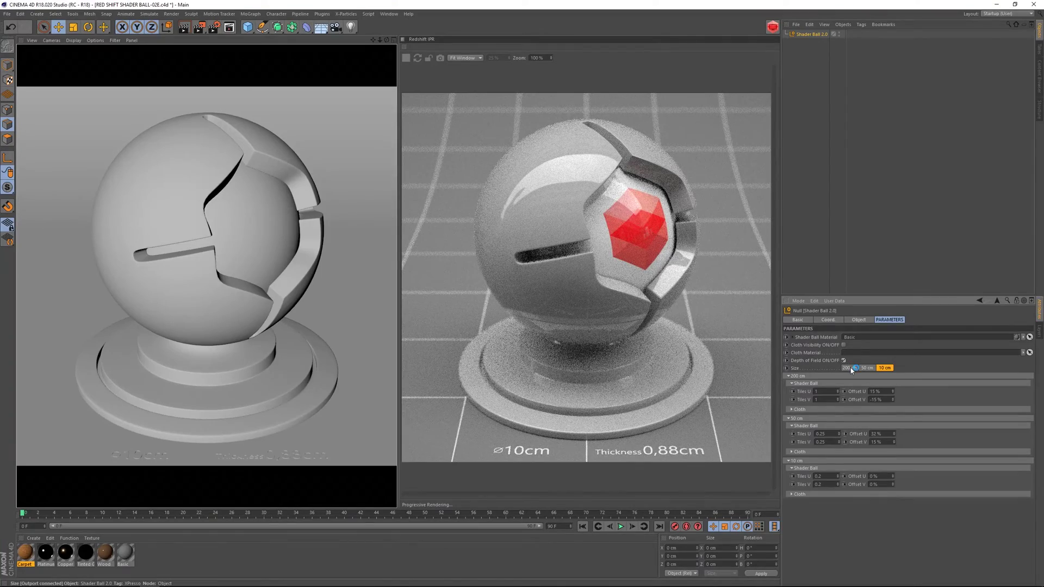
left_click(868, 367)
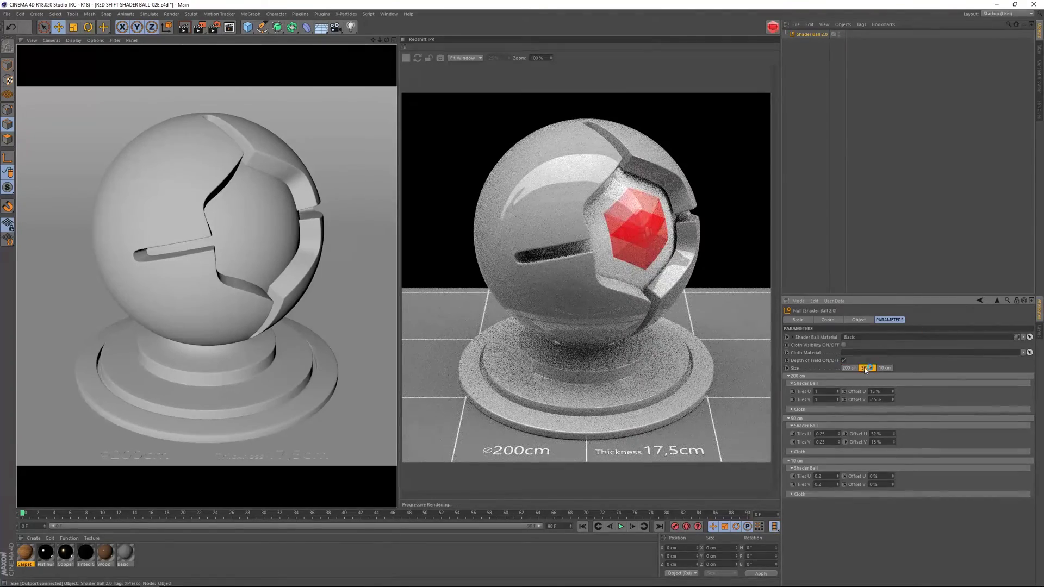
left_click(850, 368)
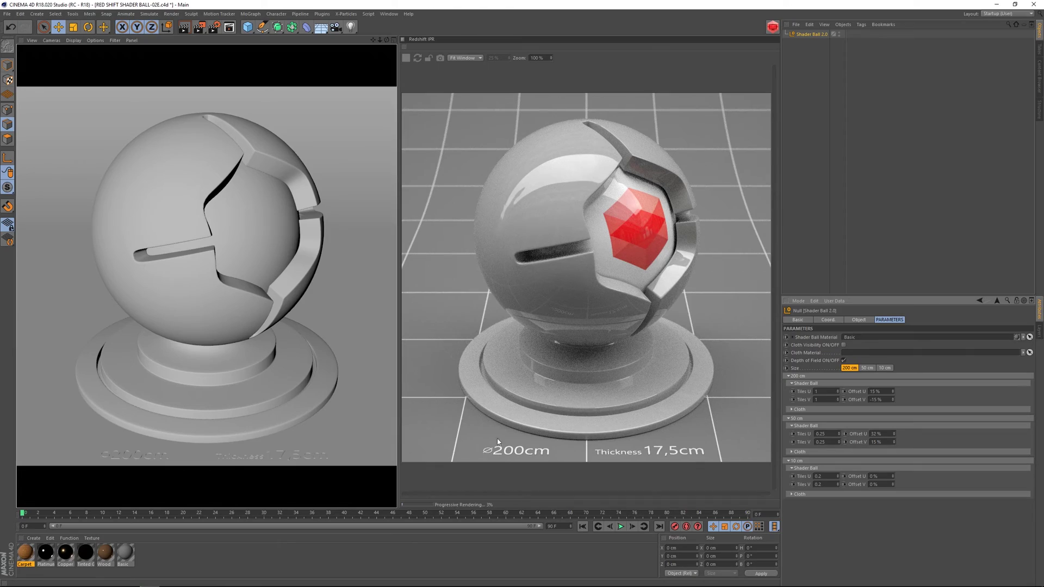
- Assign Platinum, then Tinted Glass, to the Shader Ball Material field
left_click_drag(497, 438, 864, 338)
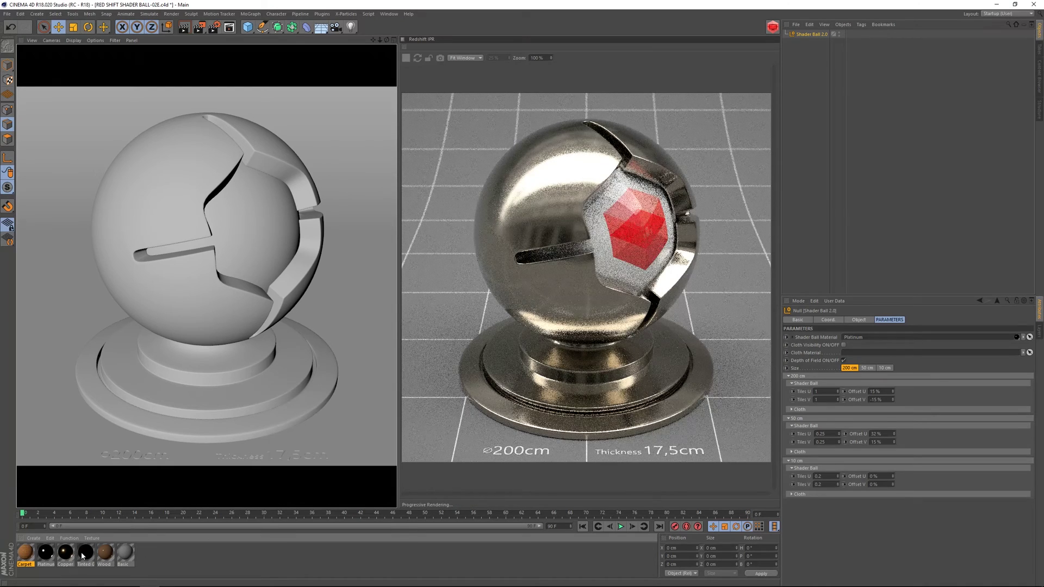
left_click_drag(345, 510, 868, 338)
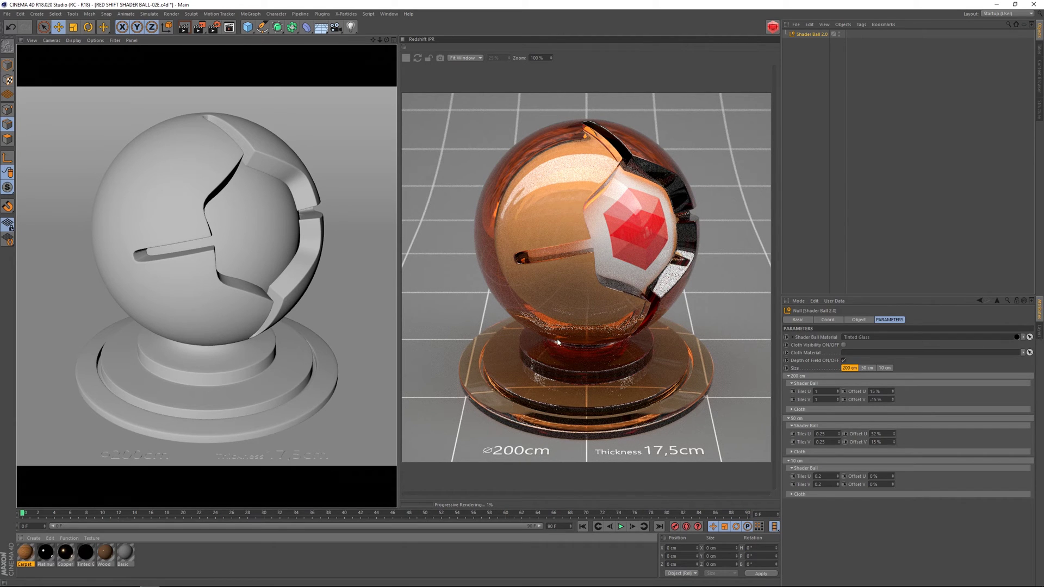
left_click(866, 369)
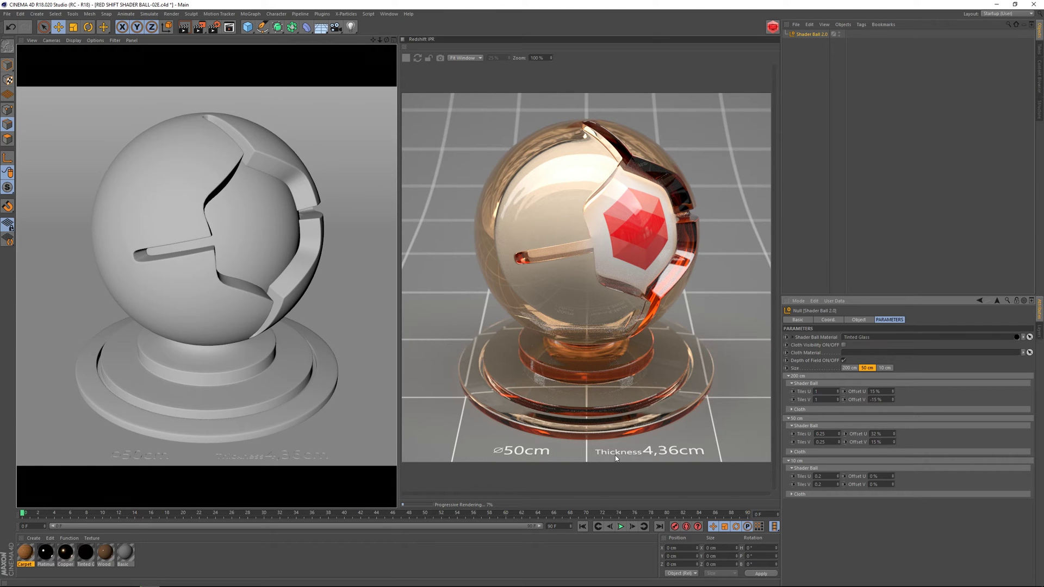
left_click(885, 367)
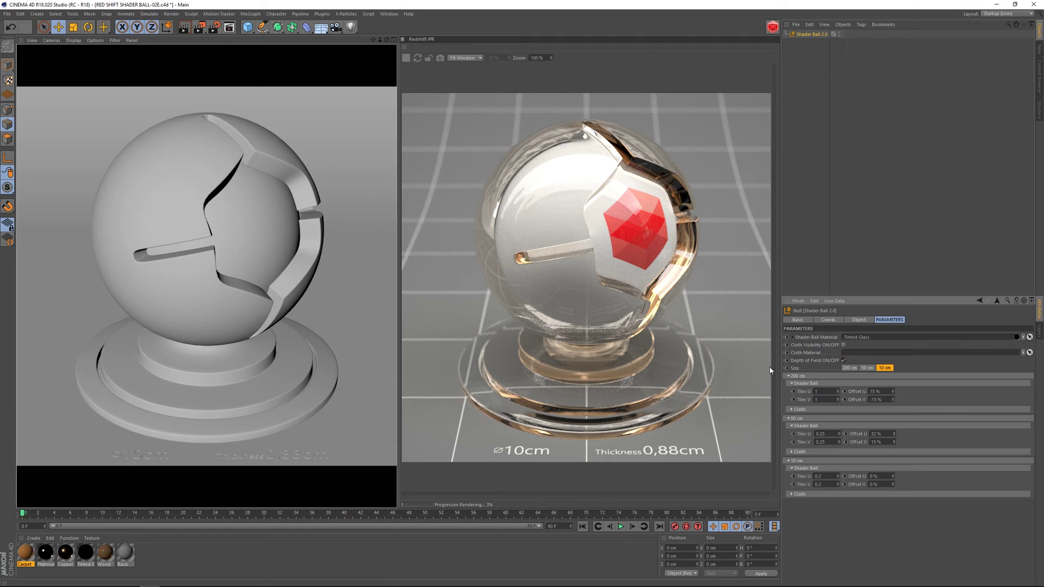
left_click(850, 369)
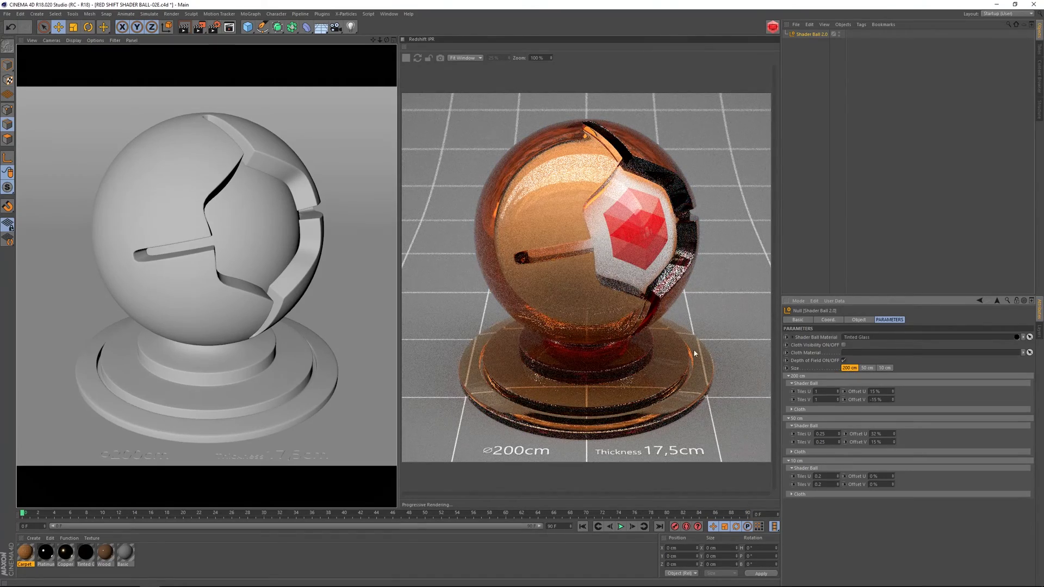
- Apply the Wood material to the shader ball and reset its texture offsets to 0%
left_click_drag(105, 552, 852, 338)
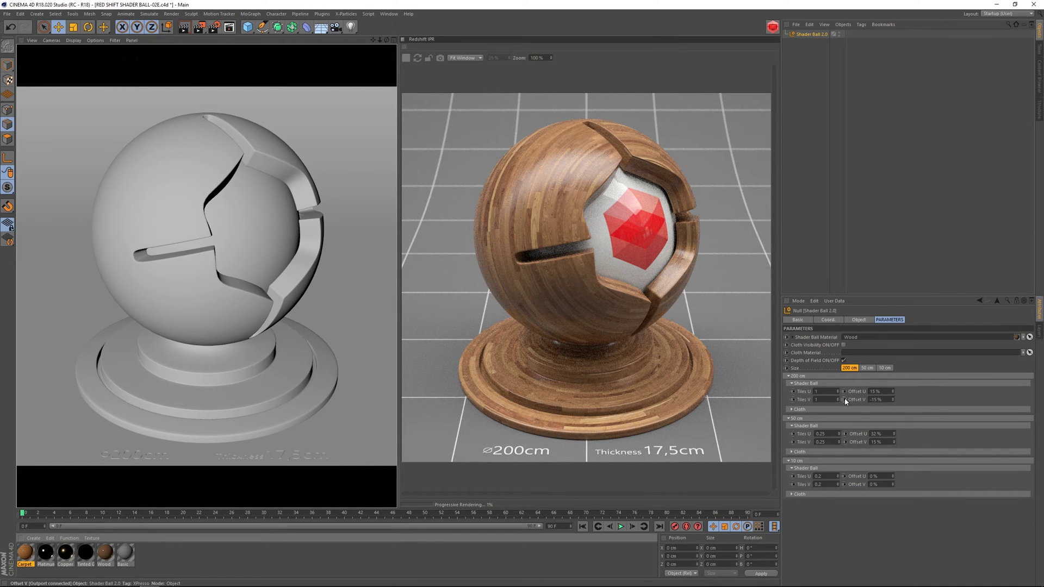
right_click(893, 392)
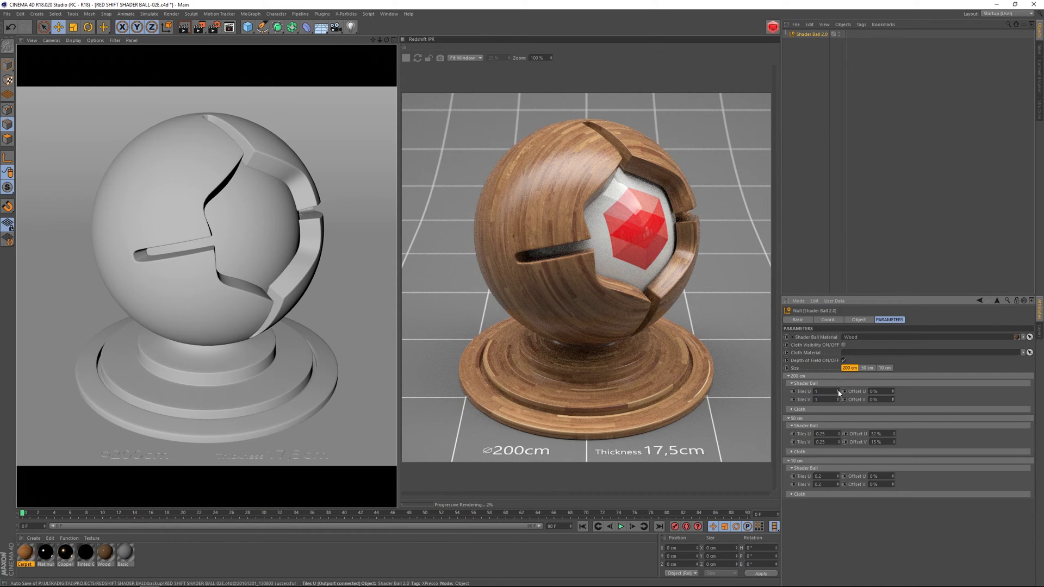
scroll(827, 392, "up", 11)
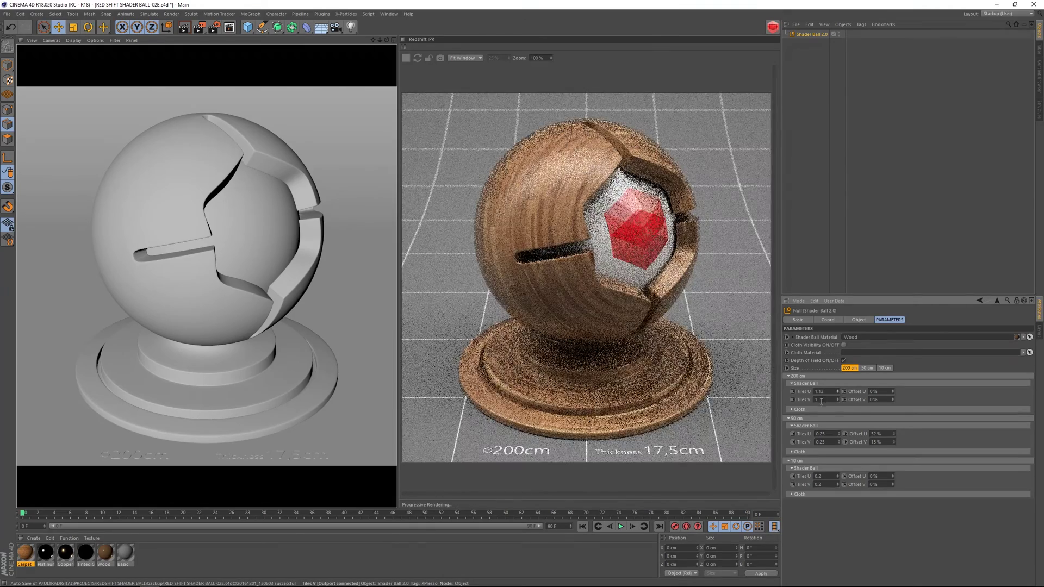
- Set the 200 cm shader ball Tiles U and V to 2, then preview at 50 cm and 10 cm
double_click(827, 392)
type("2")
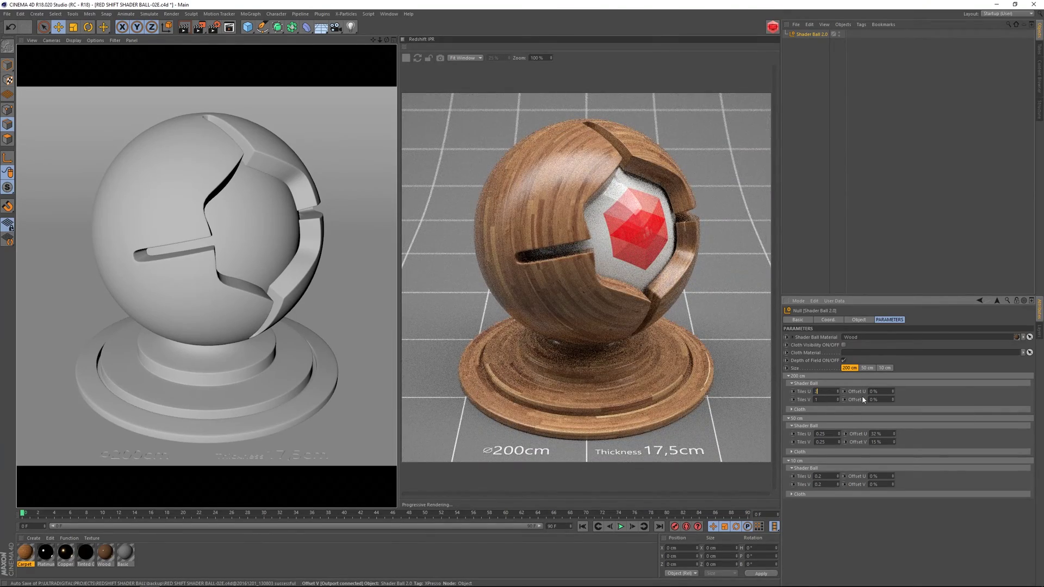
key("Return")
double_click(817, 400)
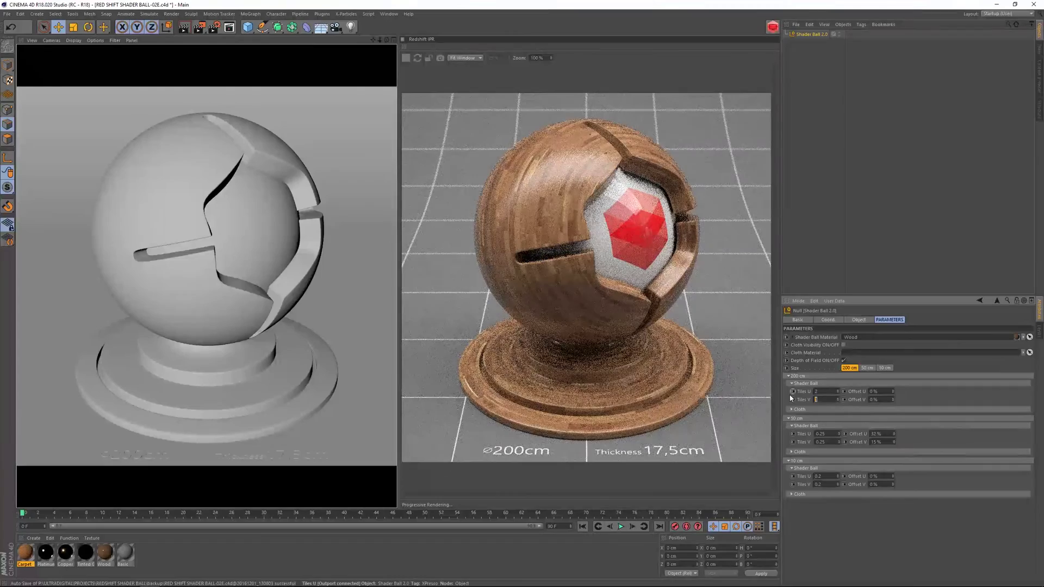
type("2")
key("Return")
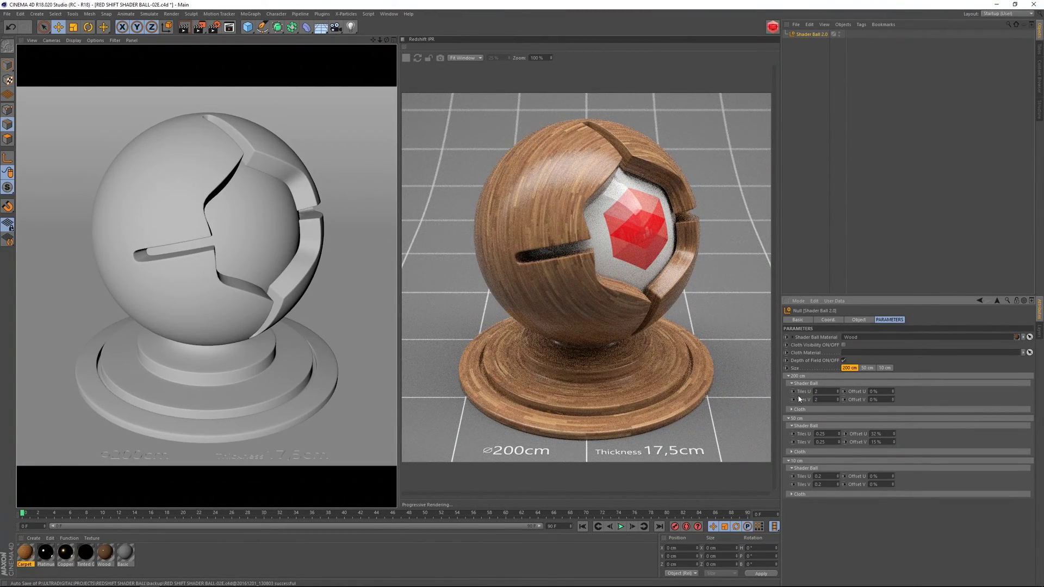
left_click(867, 367)
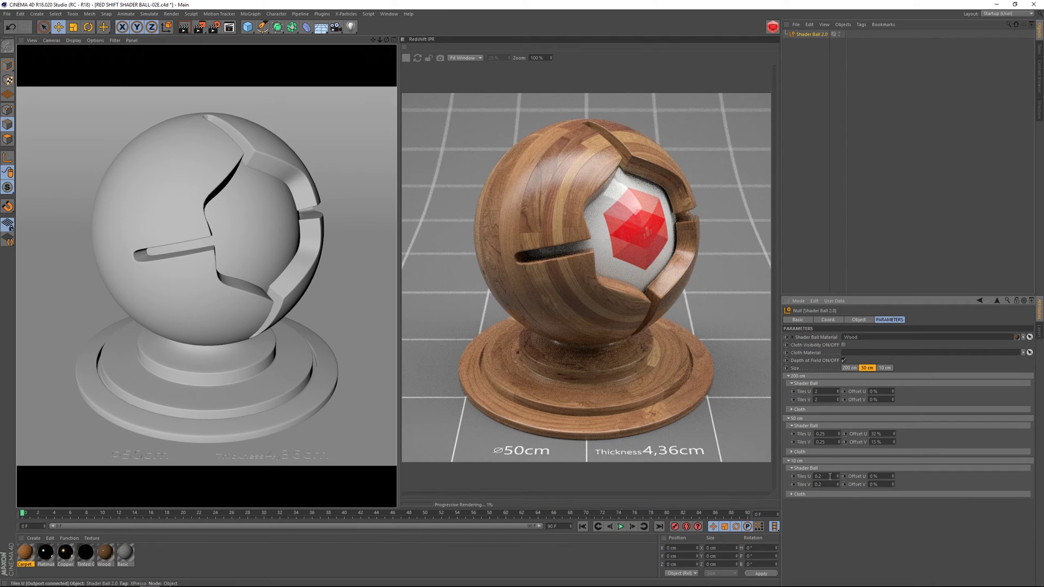
left_click(883, 368)
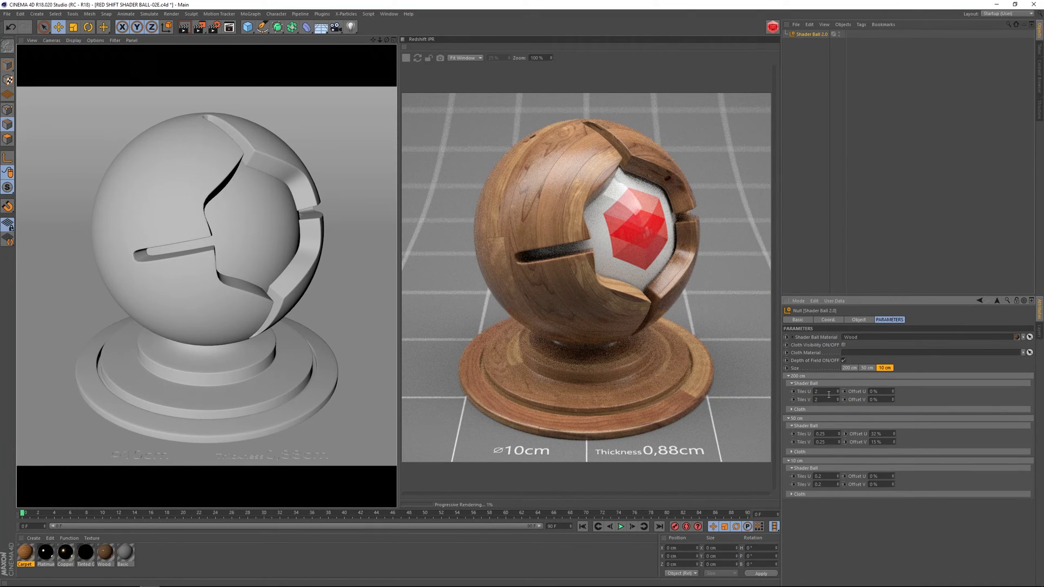
- Collapse the 200 cm, 50 cm and 10 cm Shader Ball tiling groups
left_click(800, 383)
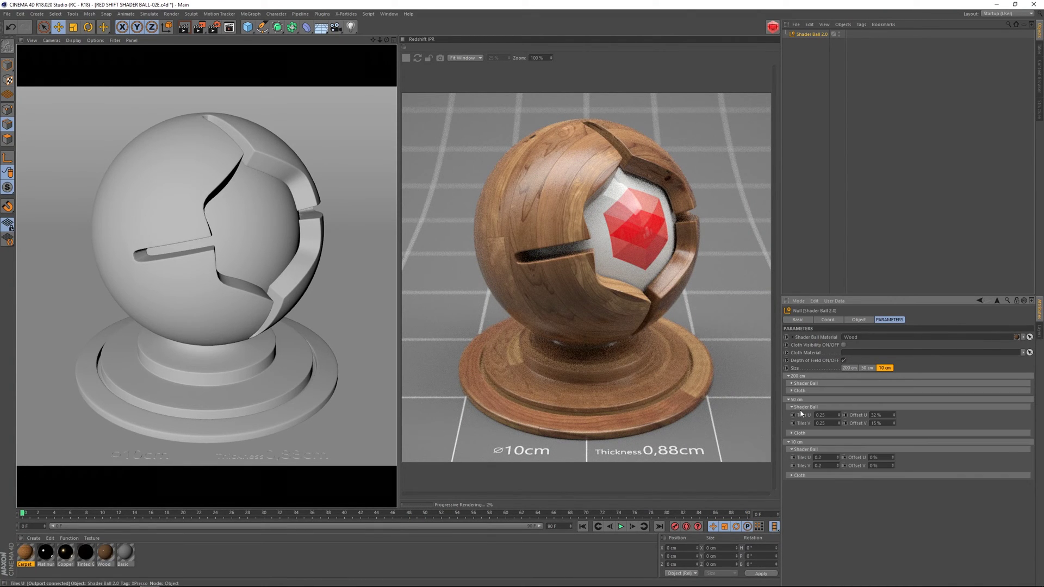
left_click(800, 408)
left_click(803, 431)
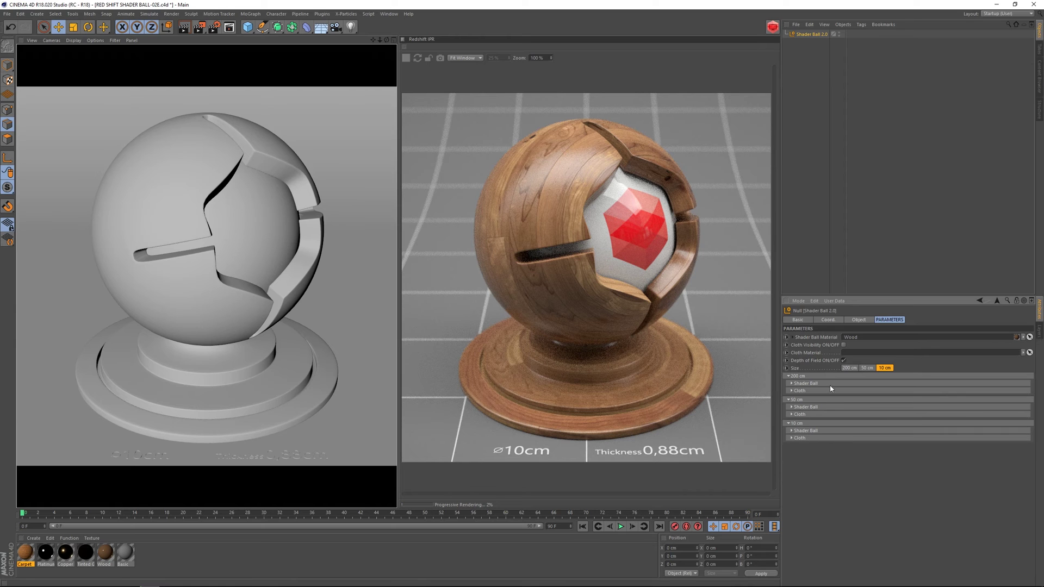
- Turn on Cloth Visibility and set the draped ball to 200 cm after a 50 cm check
left_click(843, 345)
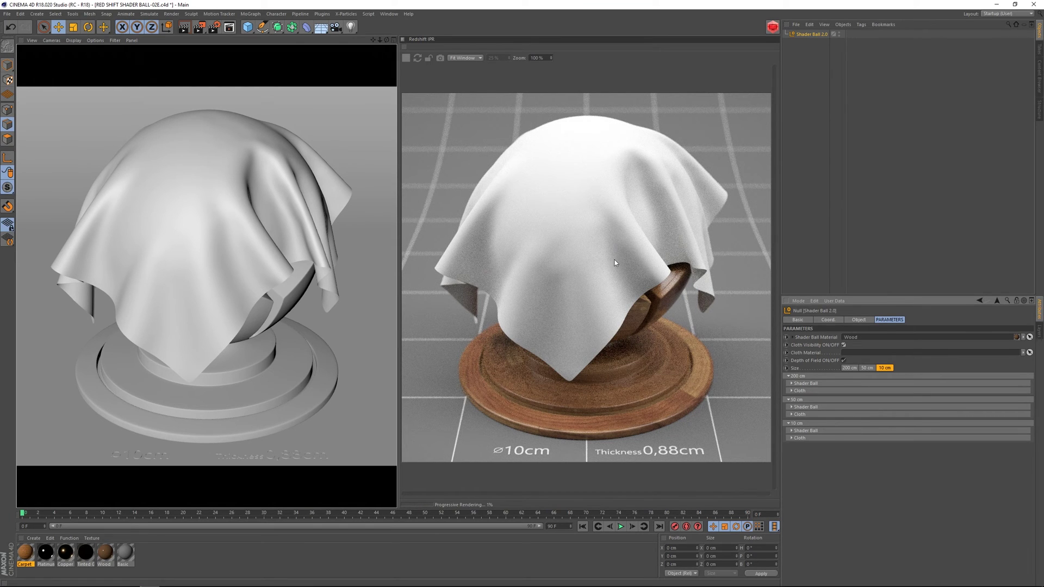
left_click(849, 368)
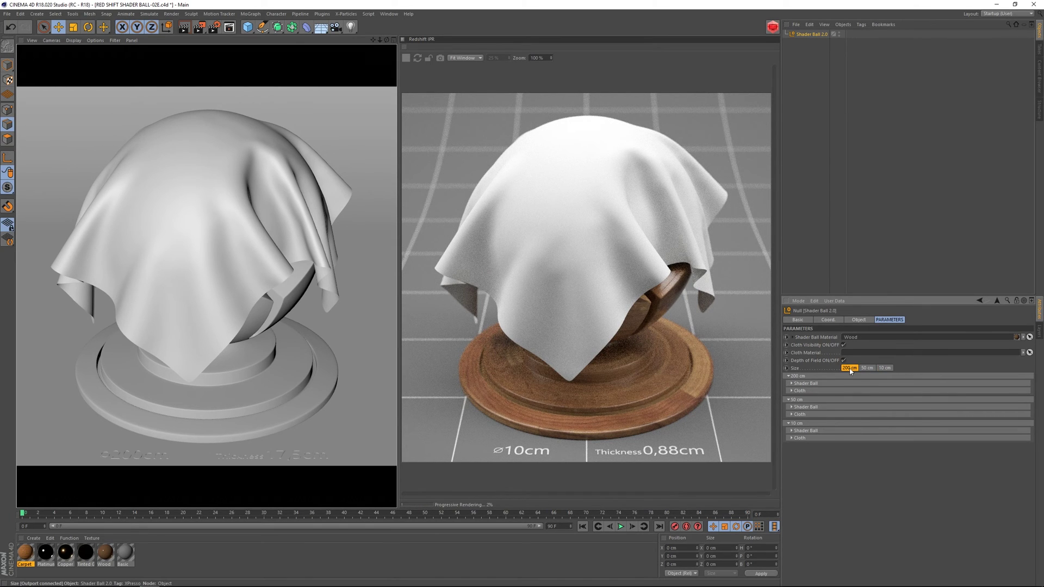
left_click(866, 368)
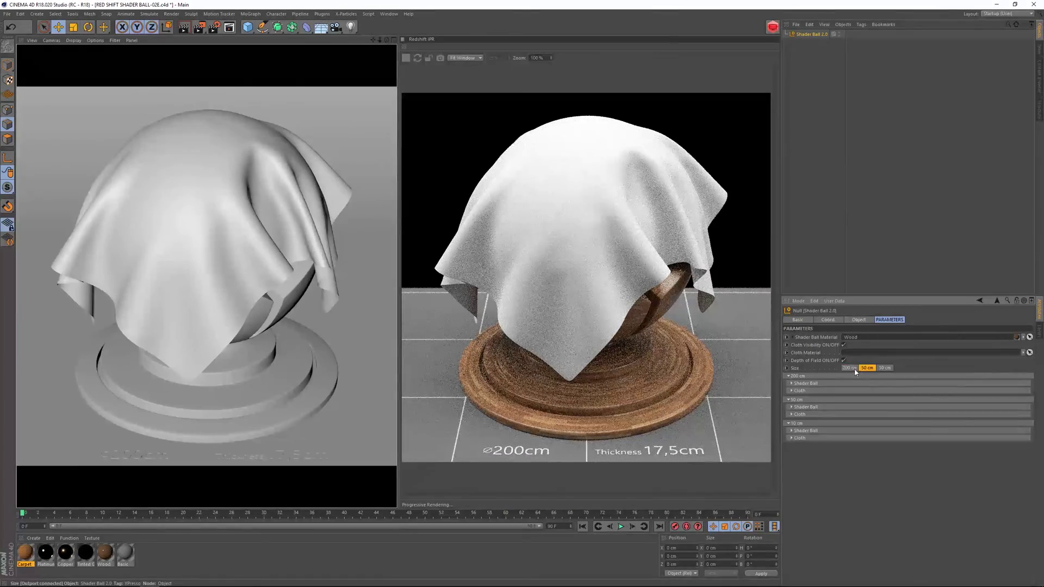
left_click(849, 368)
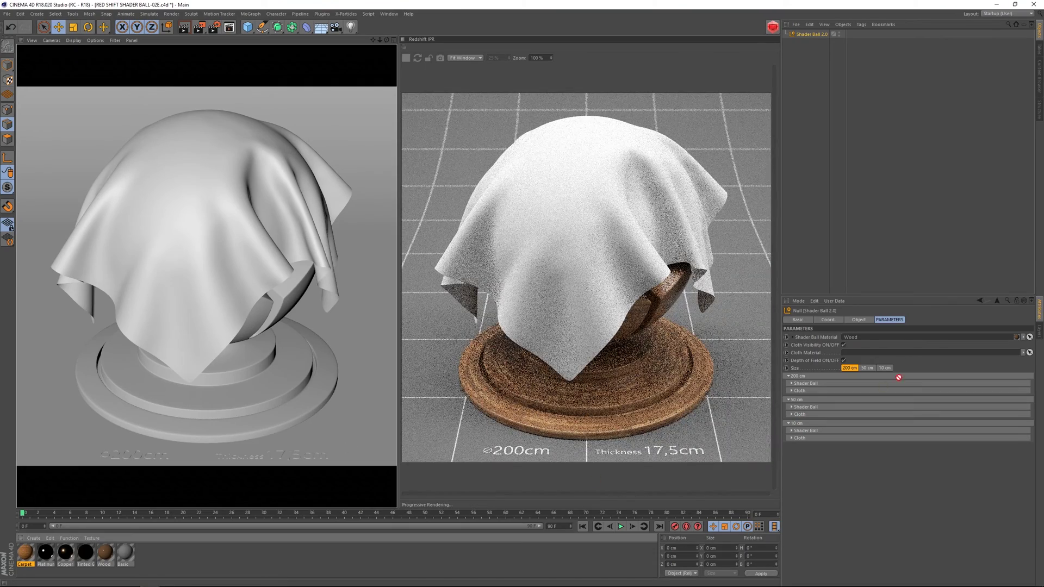
- Assign Basic to the Shader Ball Material and Carpet to the Cloth Material
left_click_drag(898, 377, 873, 338)
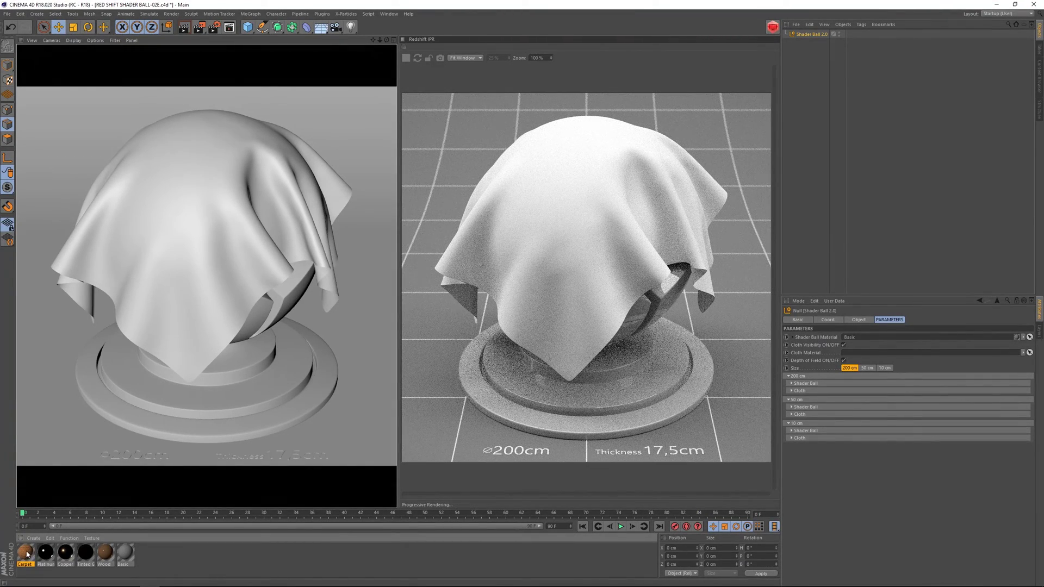
left_click_drag(26, 554, 851, 357)
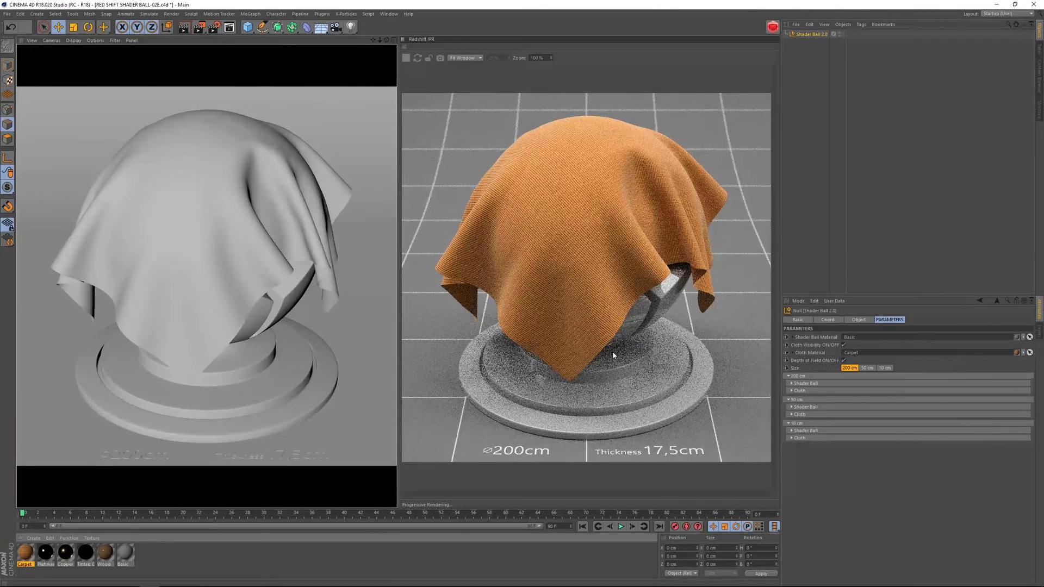
- Expand the 200 cm, 50 cm and 10 cm Cloth tiling groups and preview the carpet at 50 cm and 10 cm
left_click(795, 391)
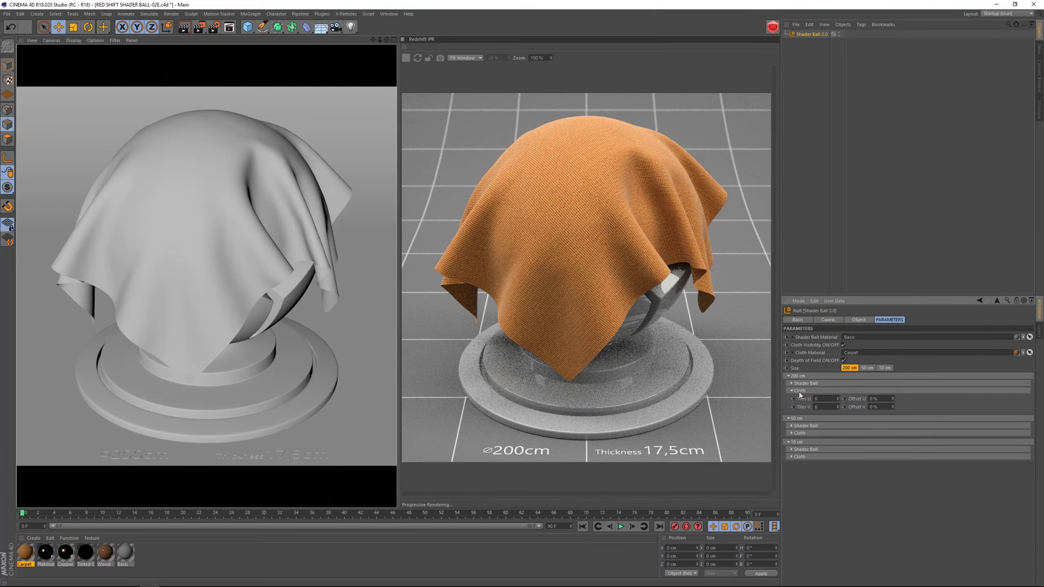
left_click(799, 433)
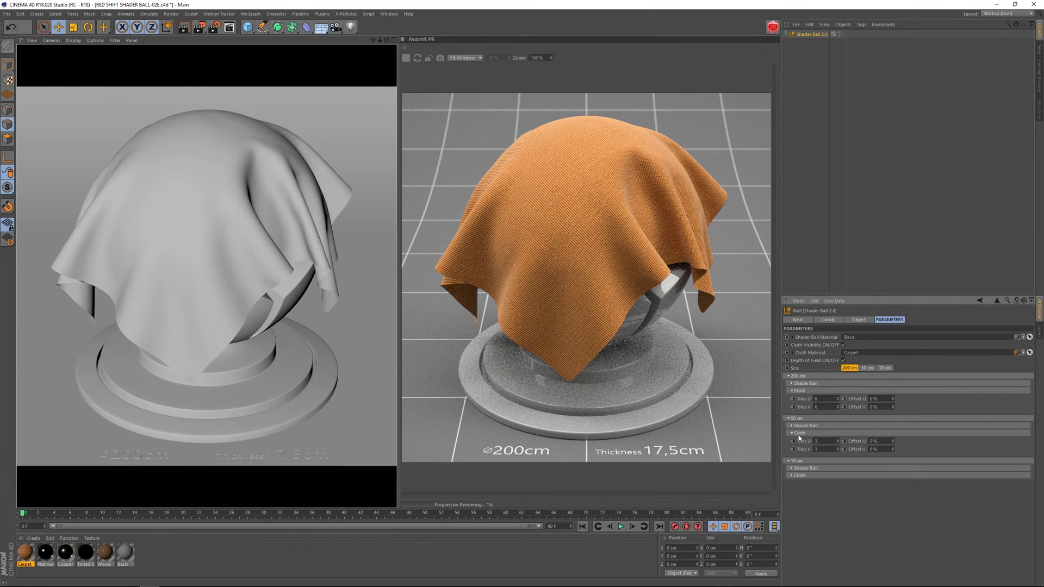
left_click(797, 477)
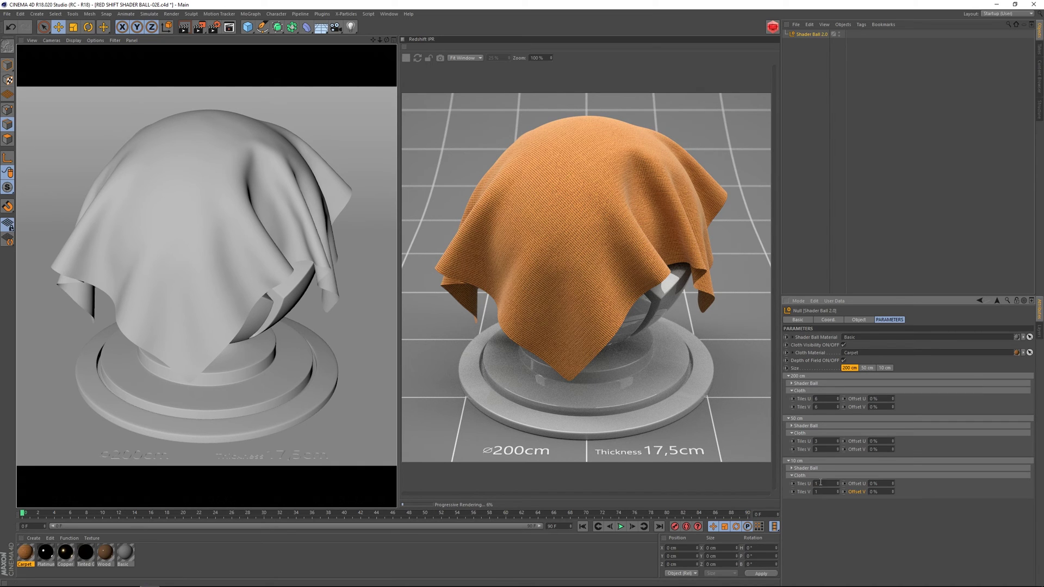
left_click(867, 369)
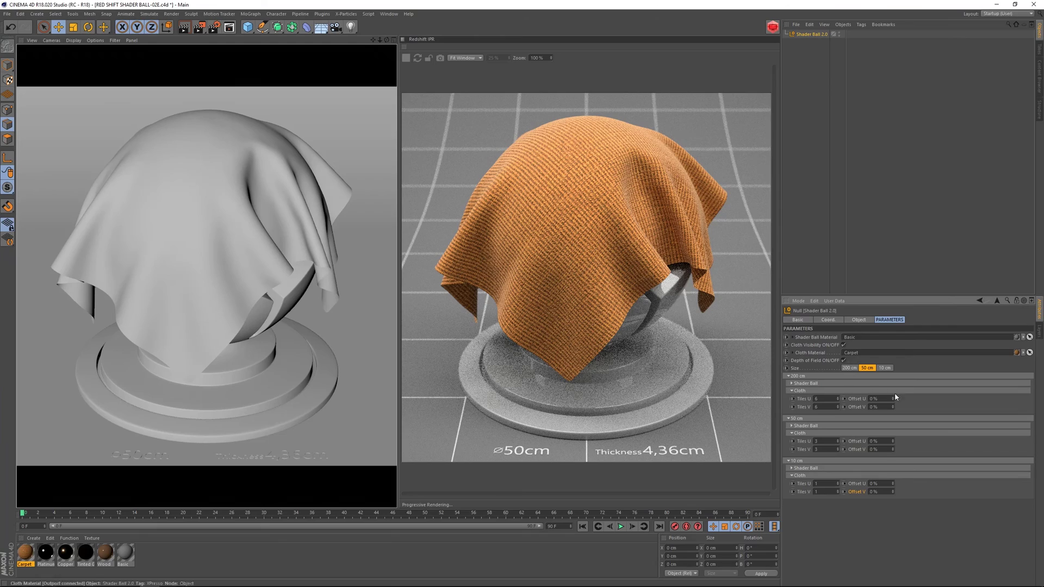
left_click(884, 370)
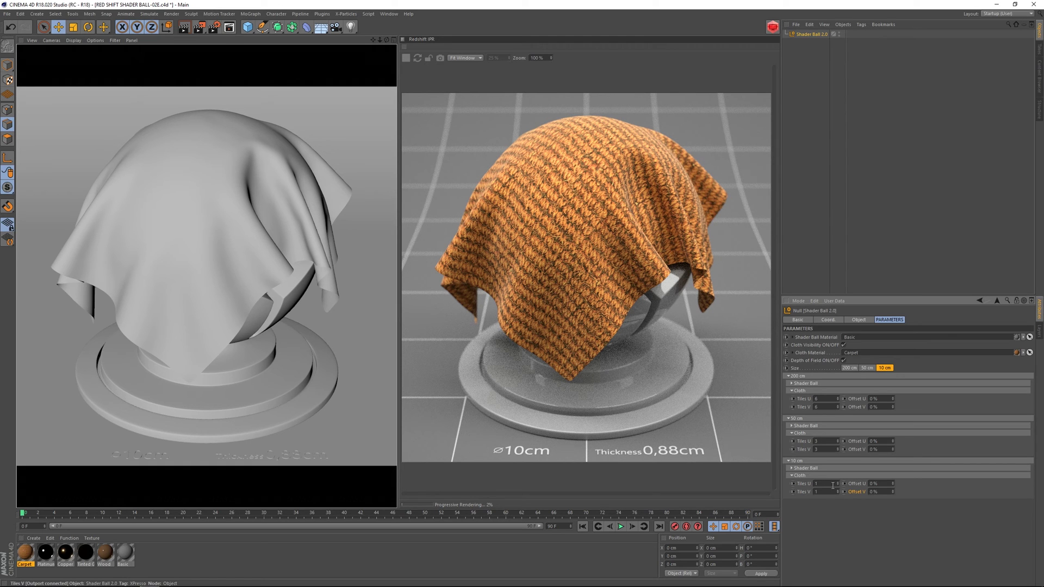
- Set the 10 cm cloth Tiles U and V to 0.5, then collapse the 10 cm groups
type("0.5")
key("Tab")
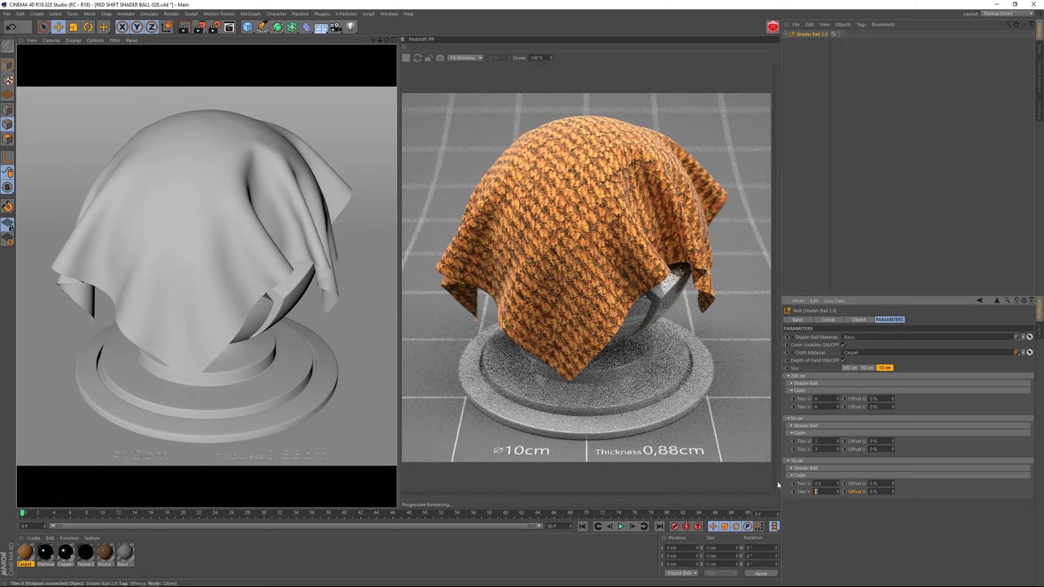
type("0.5")
key("Return")
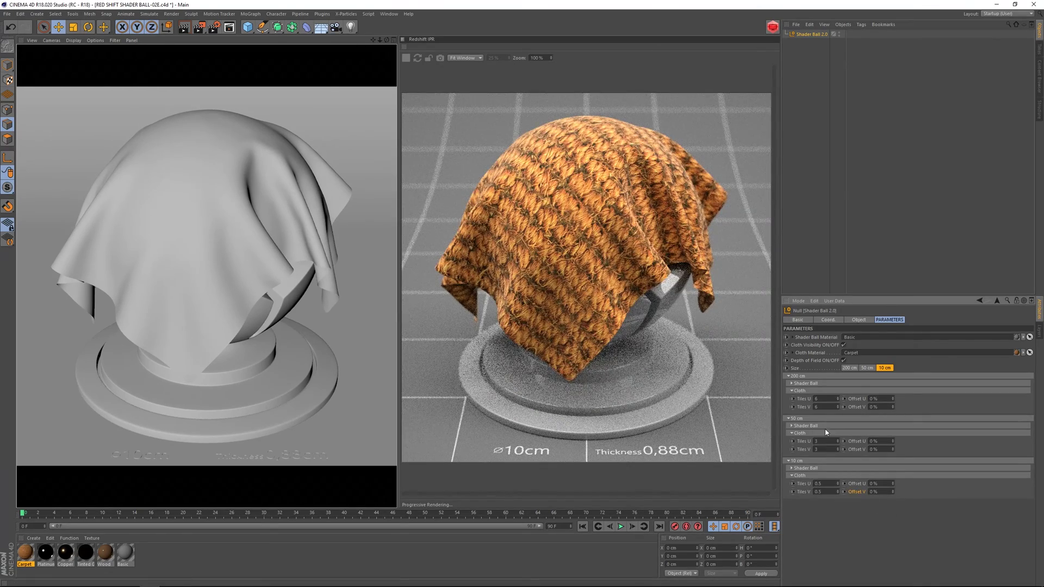
left_click(800, 468)
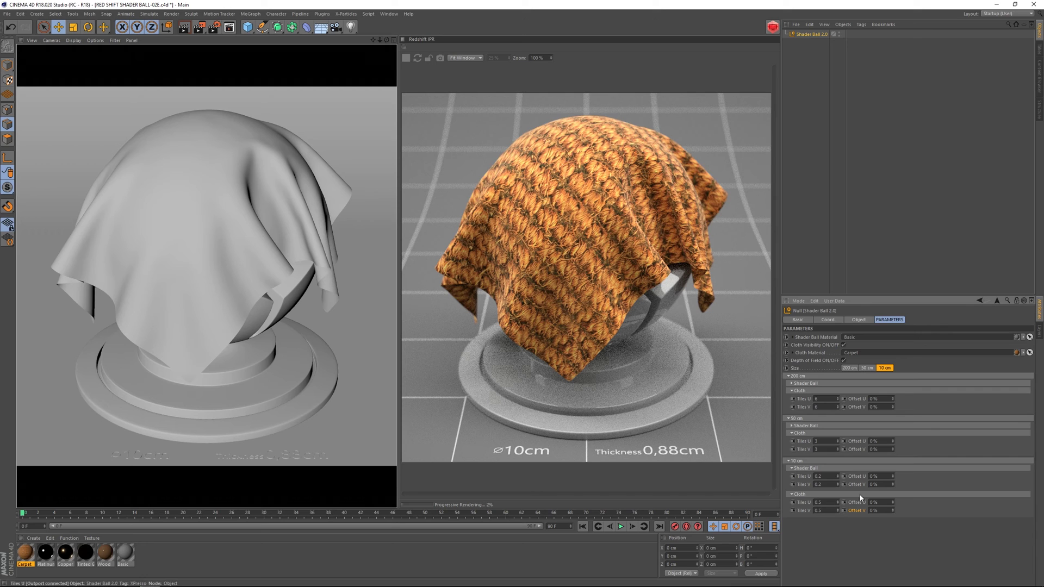
left_click(811, 495)
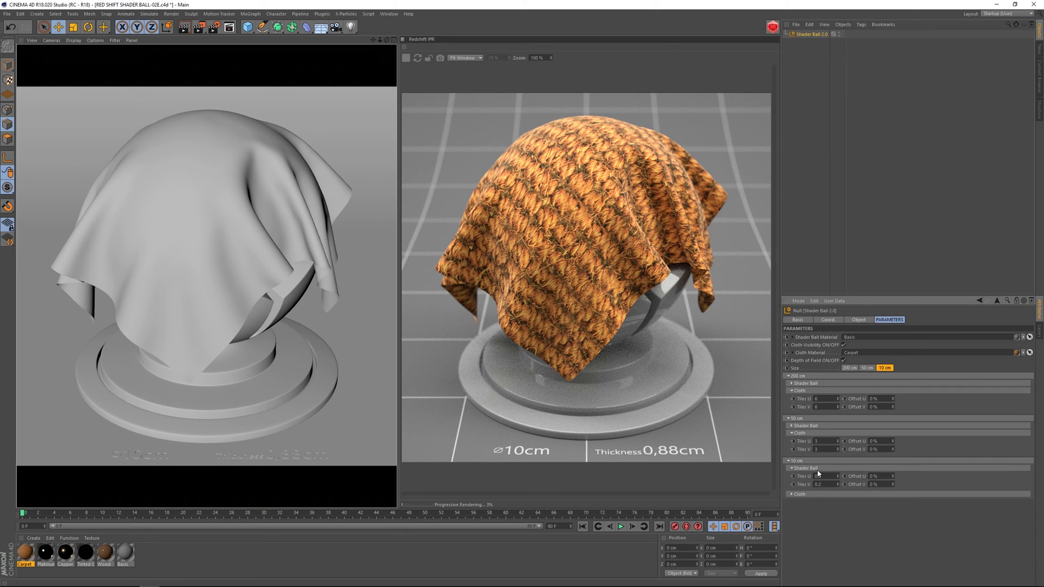
left_click(820, 469)
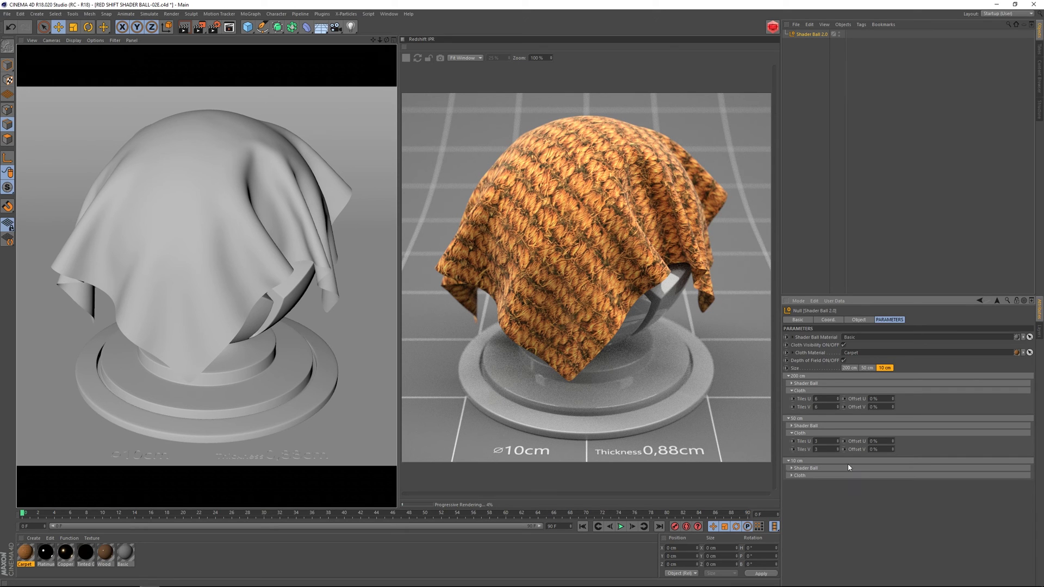
- Toggle the shader ball size 200 cm, 50 cm, then back to 200 cm to compare the carpet scale
left_click(849, 368)
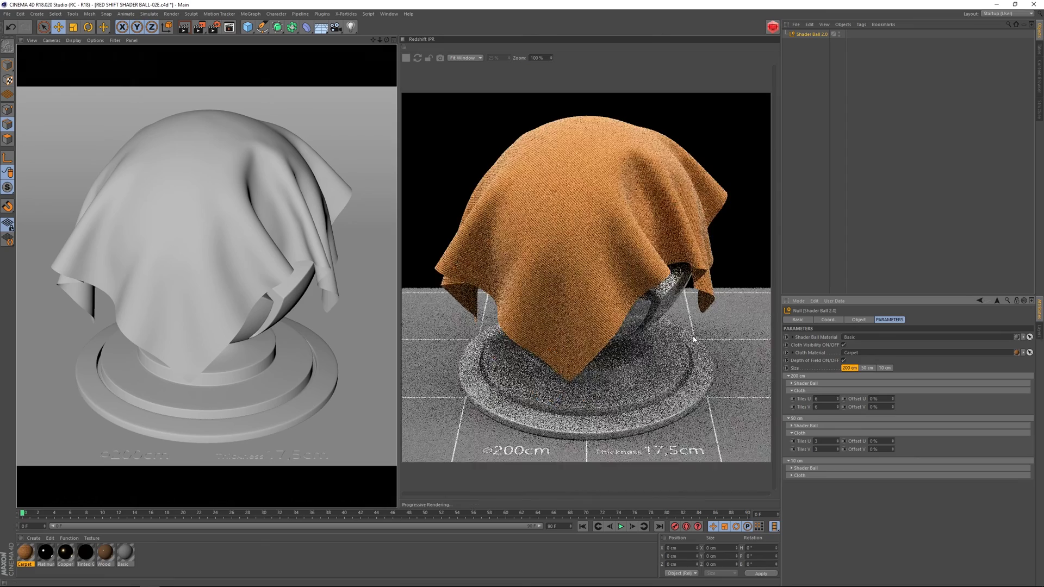
left_click(867, 368)
left_click(850, 368)
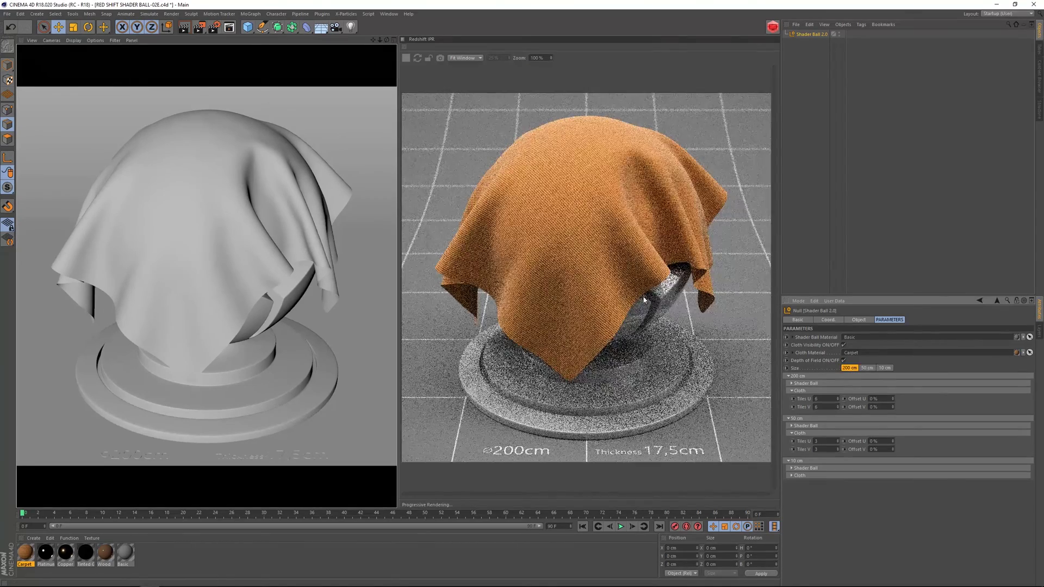